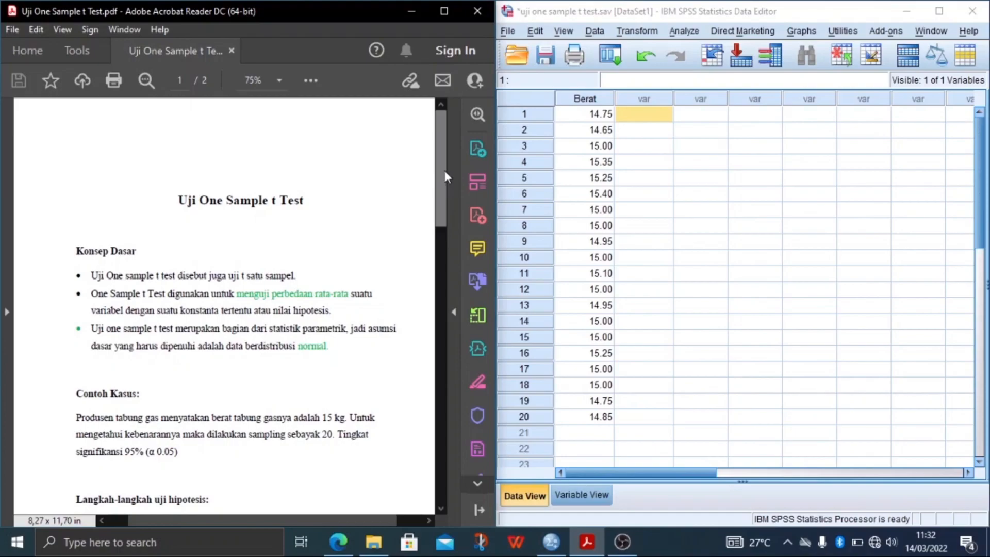
Read the PDF's basic concepts, example case, hypothesis-testing steps and H0/H1 formulation for the one-sample t test.
scroll(116, 204, "down", 2)
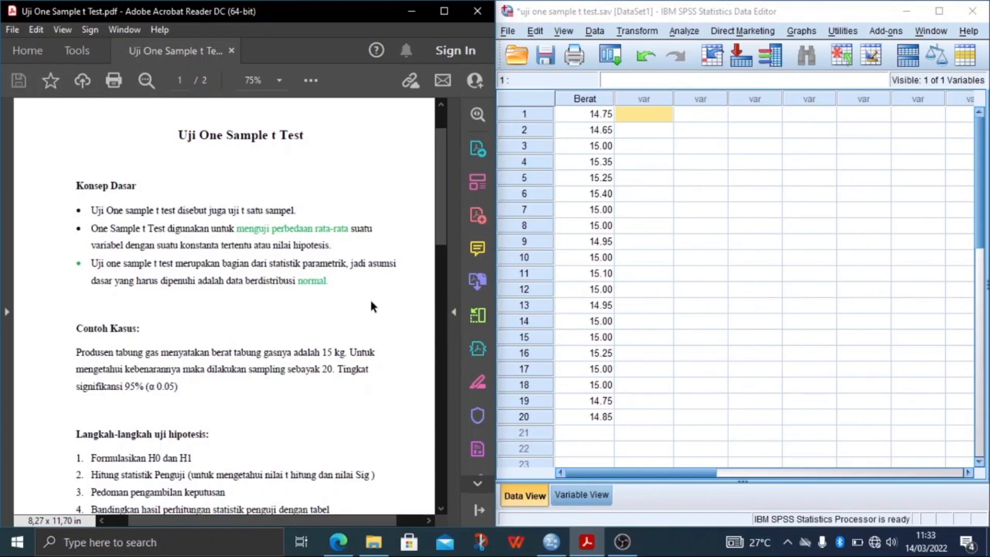
scroll(391, 252, "down", 5)
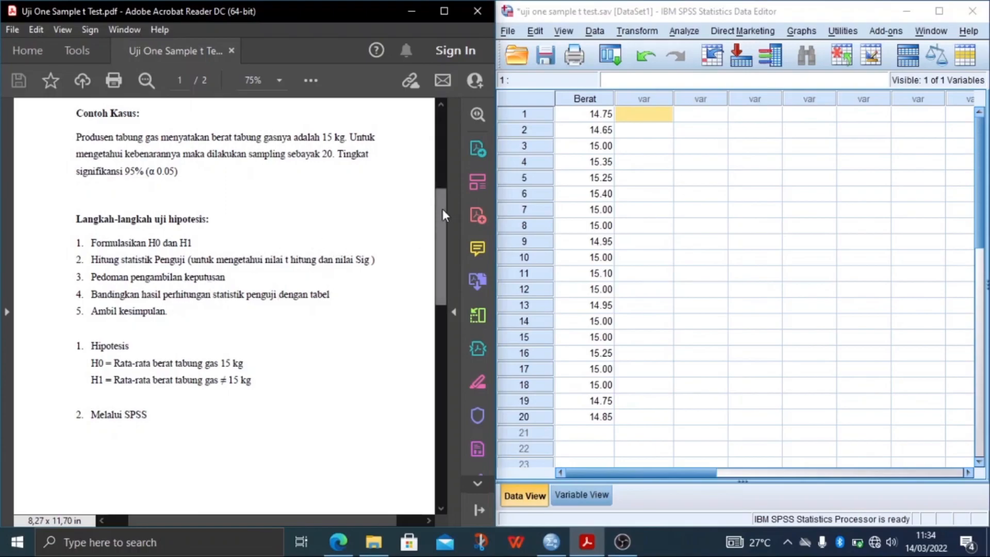
left_click_drag(443, 209, 440, 239)
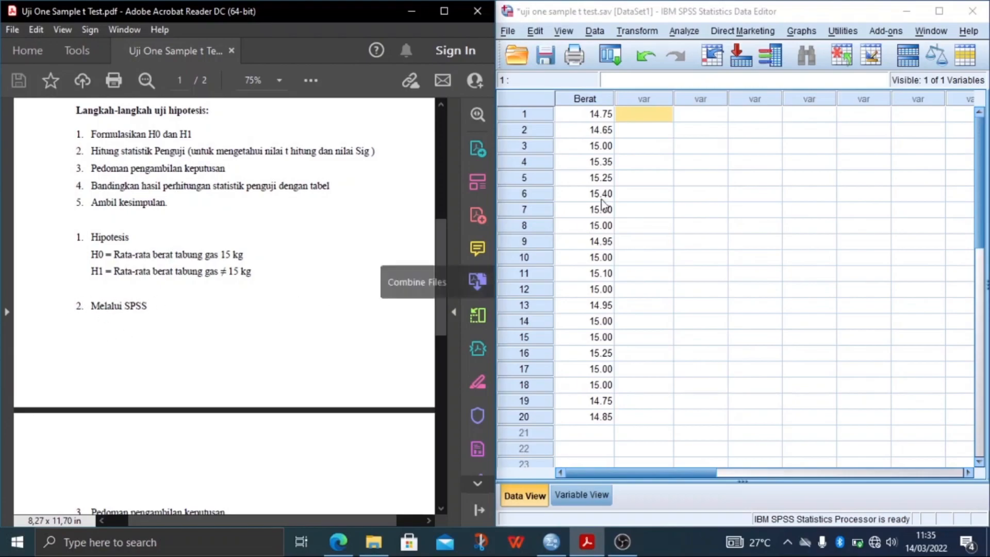
Review the Berat data values and the variable's definition, from its name and label through to its measure and role.
left_click(796, 129)
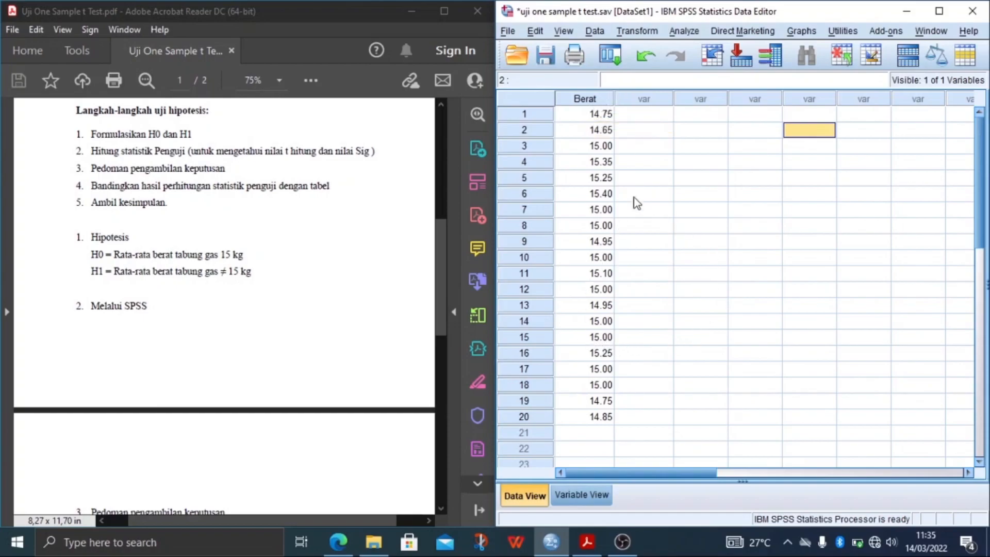
left_click(583, 417)
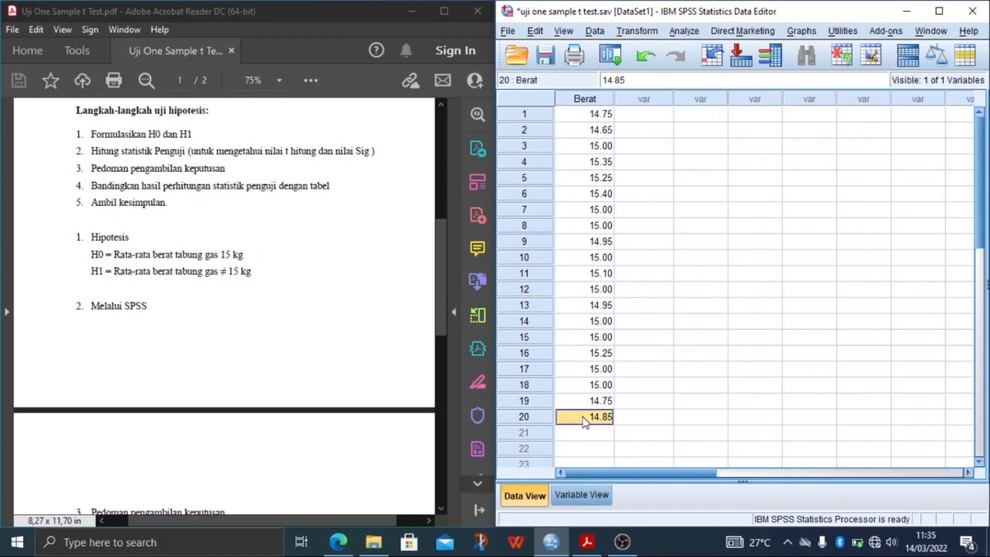
left_click(628, 349)
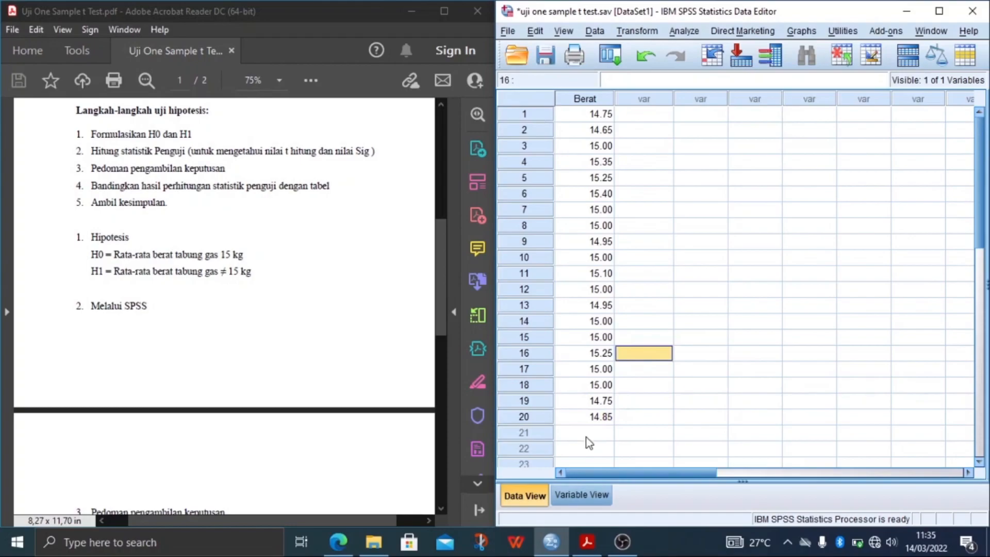
left_click(565, 495)
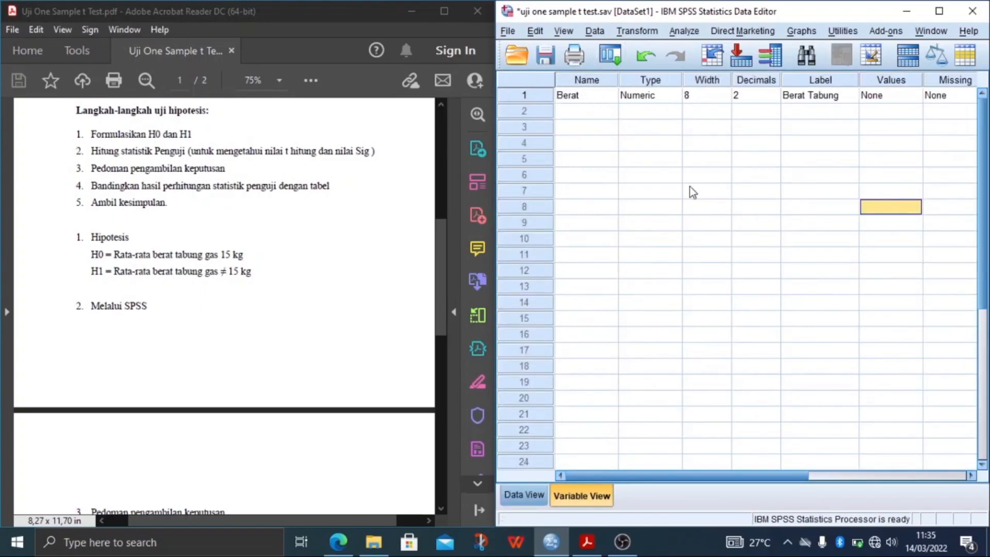
left_click_drag(709, 475, 883, 427)
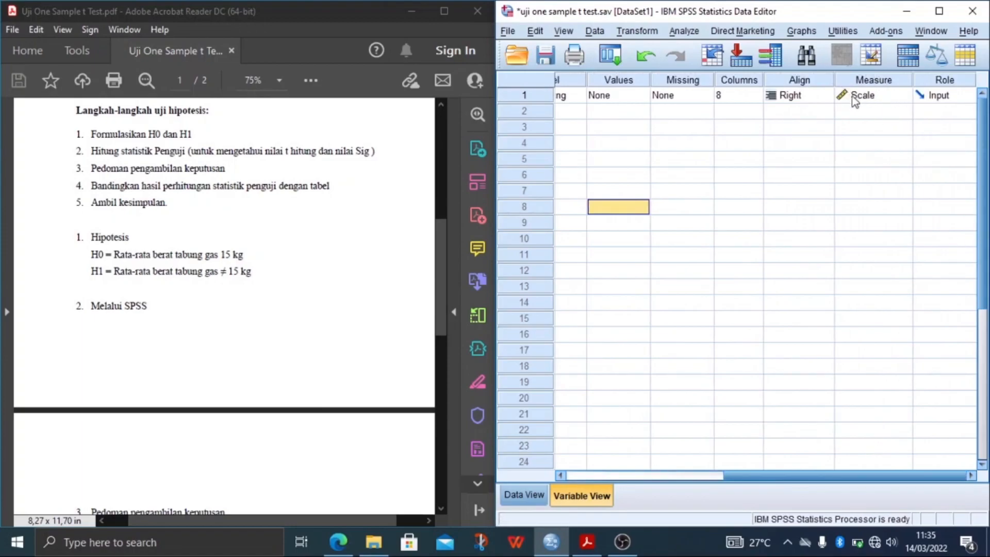
left_click(523, 494)
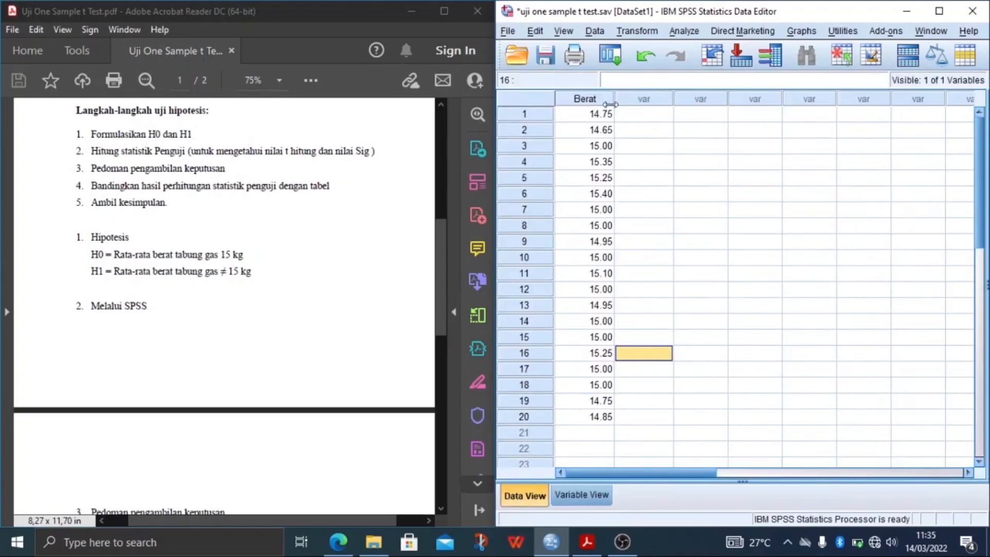
left_click(635, 114)
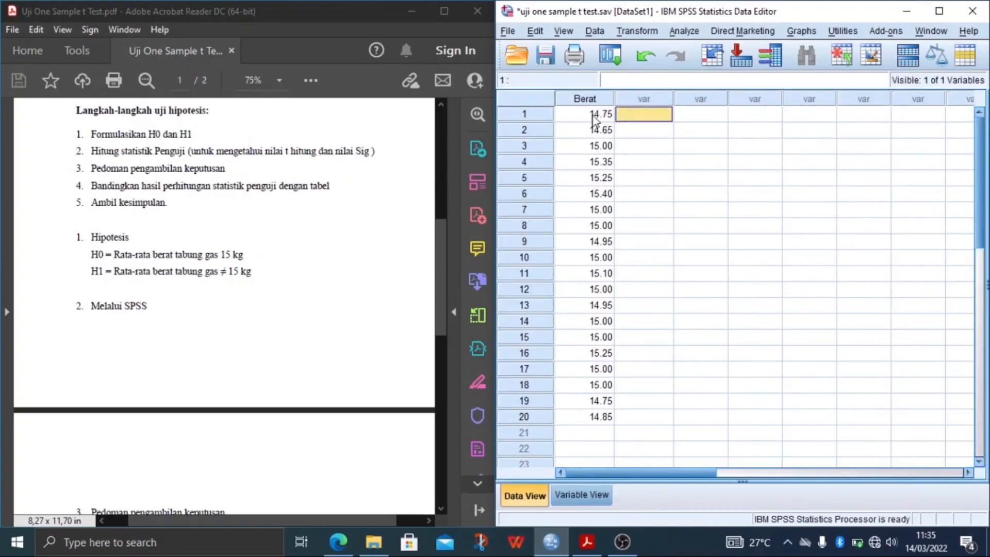
left_click(622, 193)
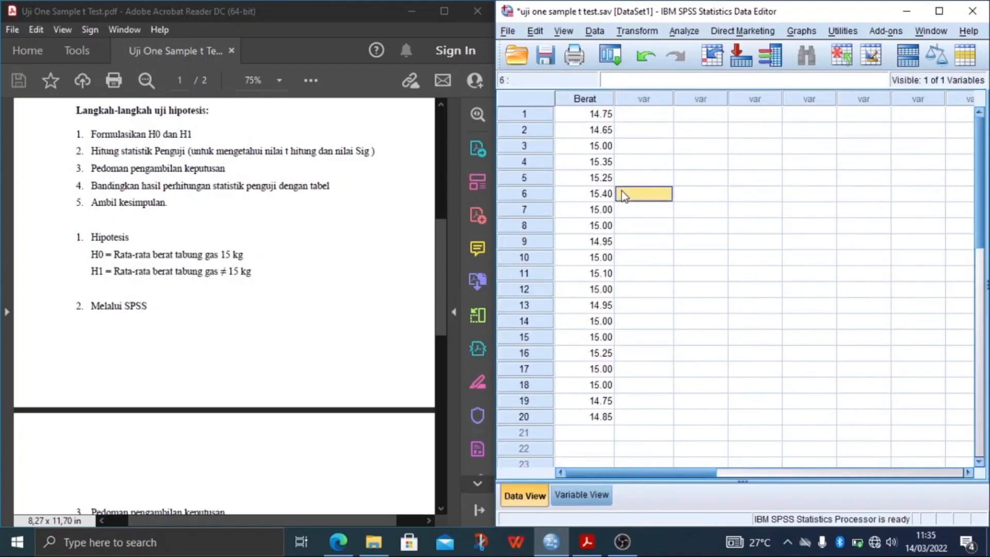
left_click(638, 119)
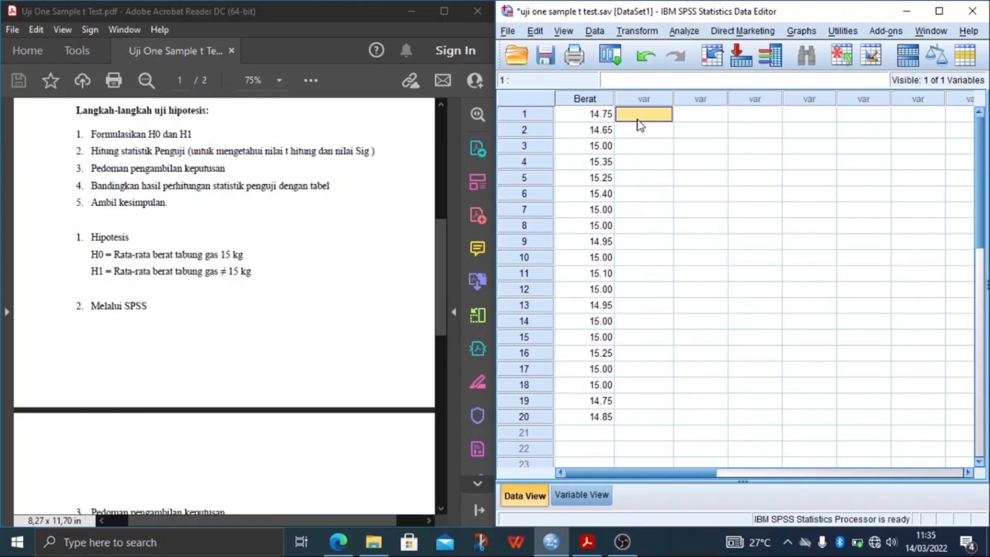
Return the PDF to the title at the start of its first page.
left_click(443, 314)
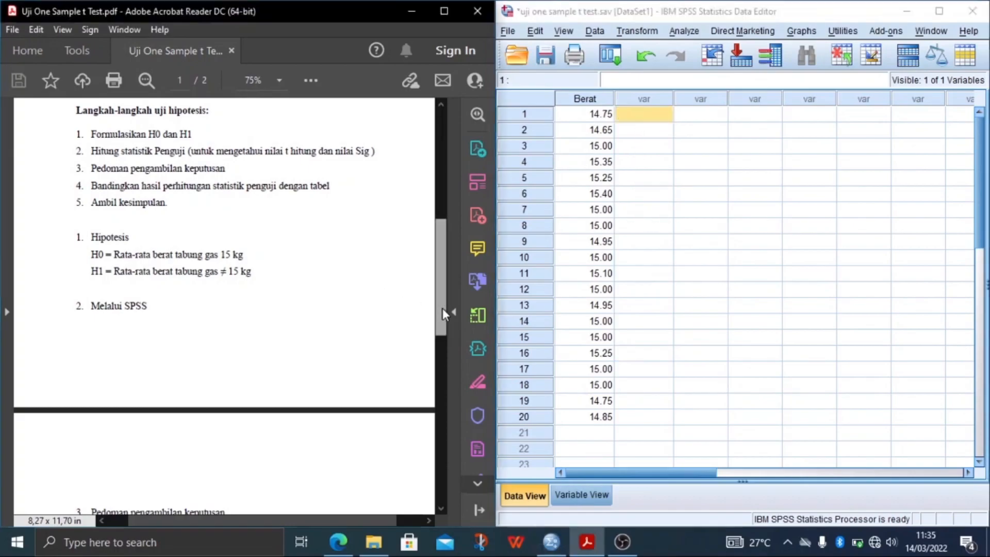
left_click_drag(443, 314, 439, 191)
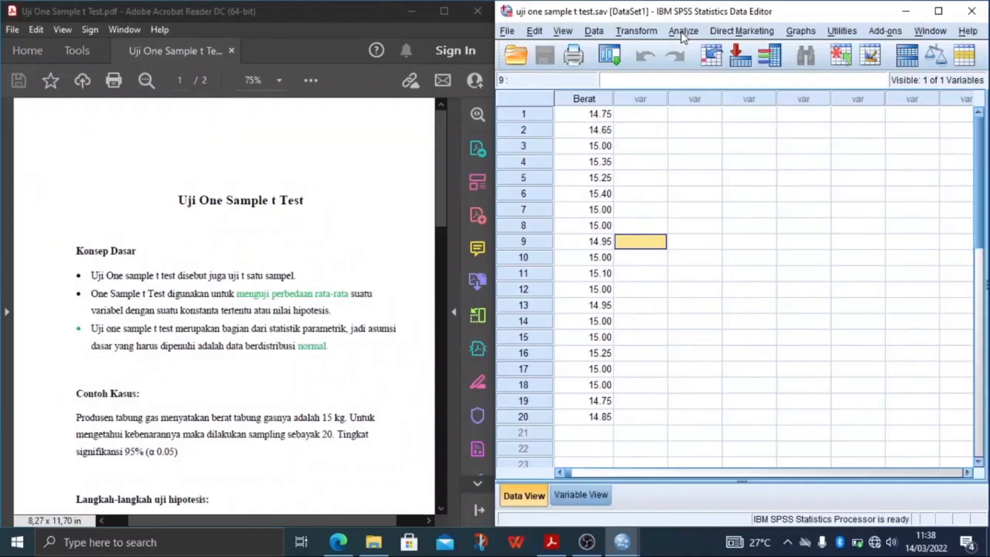
Start an Explore analysis with Berat Tabung as the dependent variable.
left_click(684, 34)
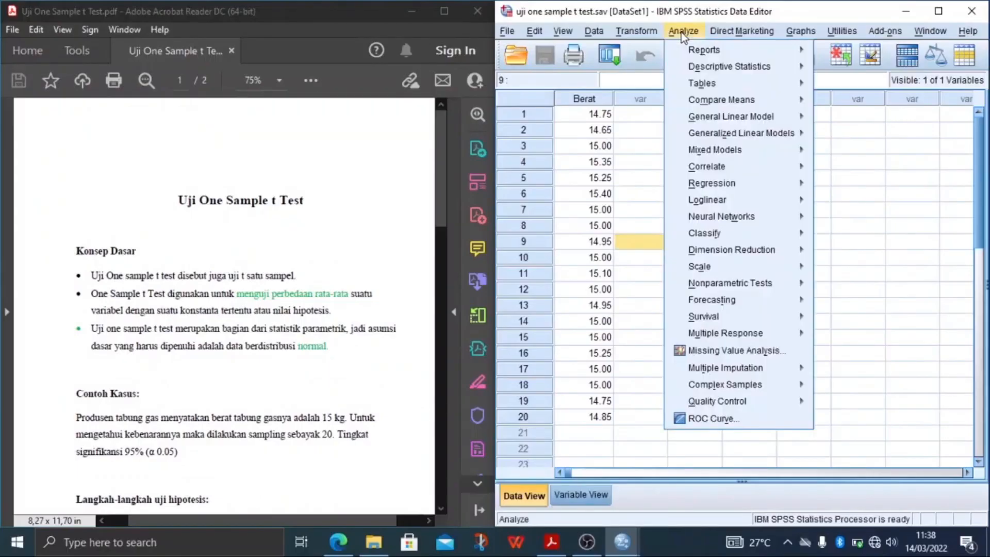
mouse_move(702, 69)
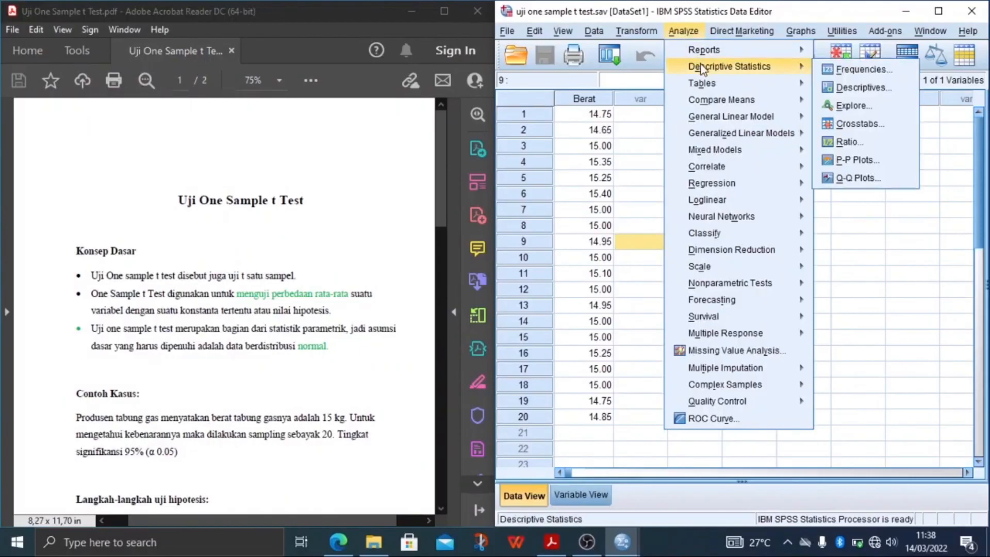
left_click(843, 106)
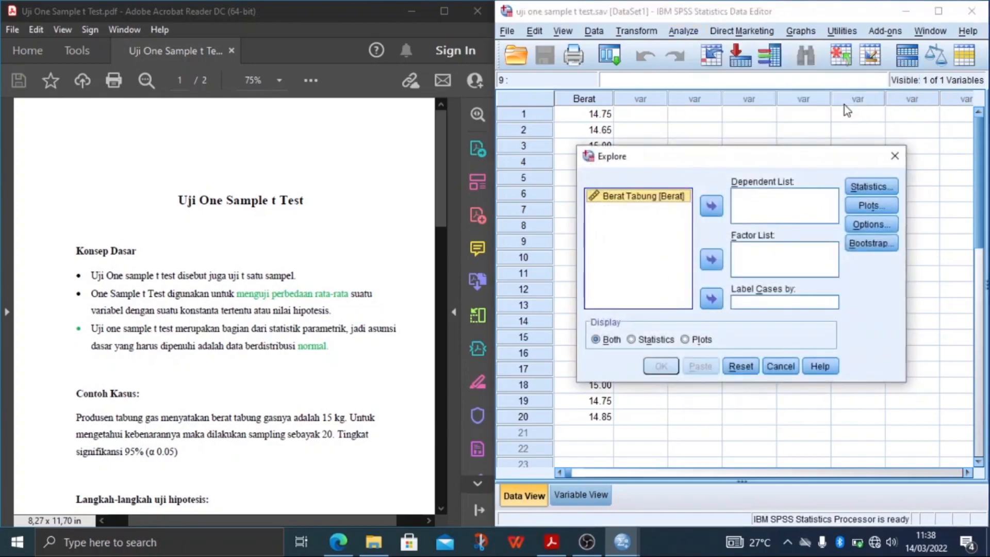
left_click(716, 206)
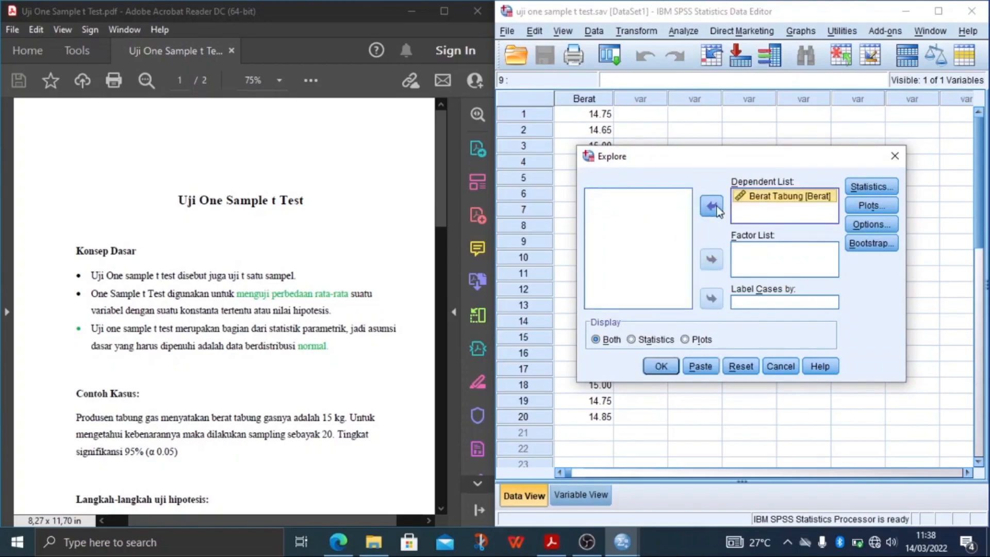
Enable normality plots with tests for the Explore analysis and run it.
left_click(873, 206)
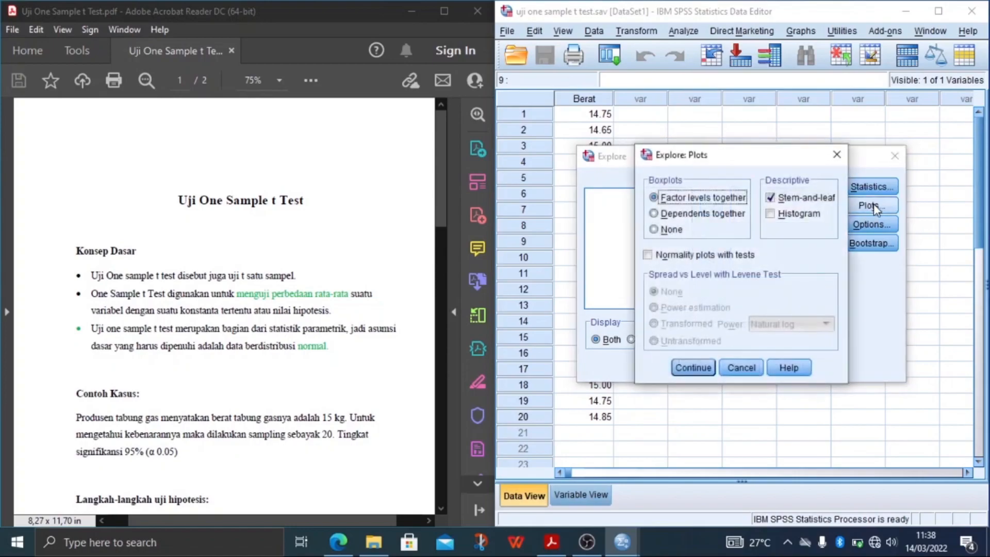
left_click(648, 255)
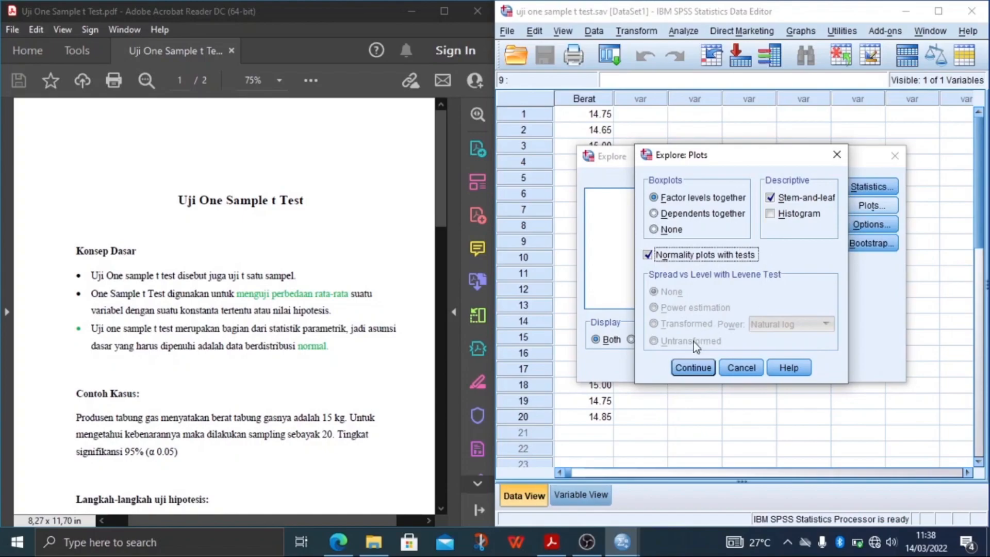
left_click(693, 369)
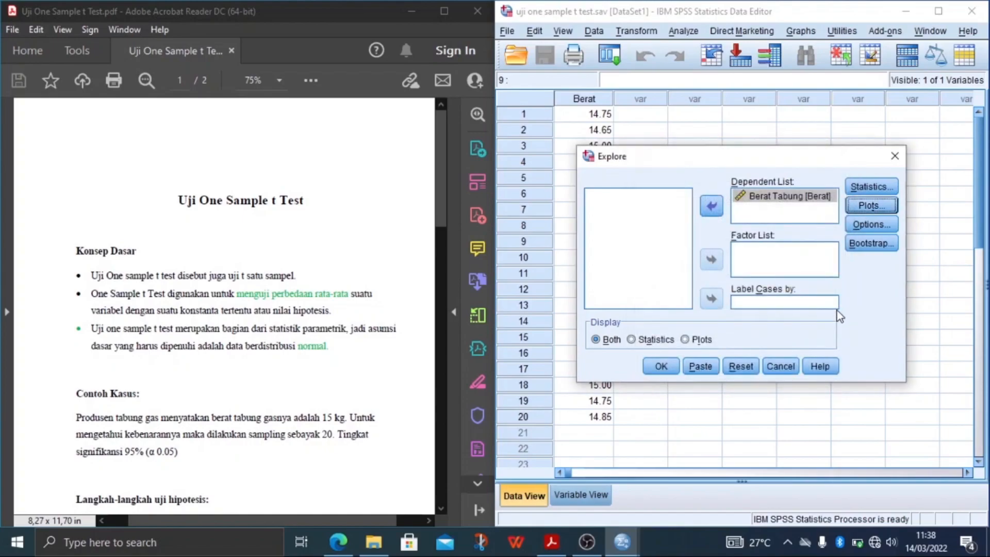
left_click(662, 367)
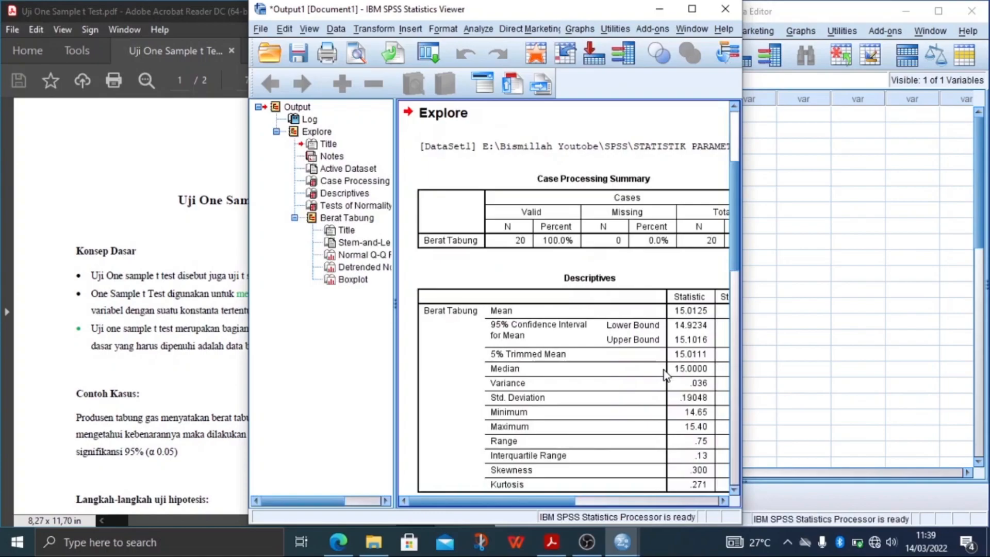
Maximize the output viewer and examine the Tests of Normality table for Berat Tabung.
left_click(701, 10)
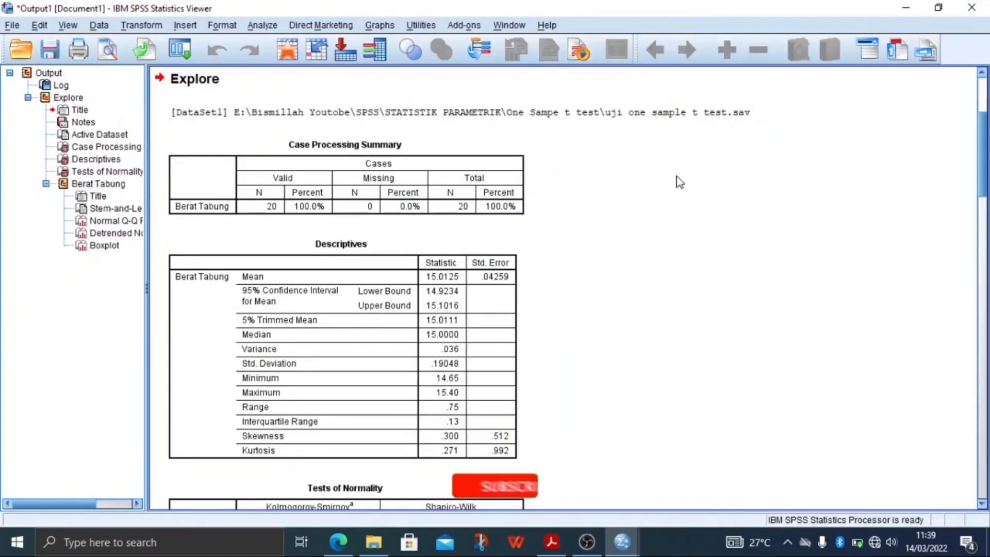
left_click(985, 97)
left_click_drag(986, 121, 976, 213)
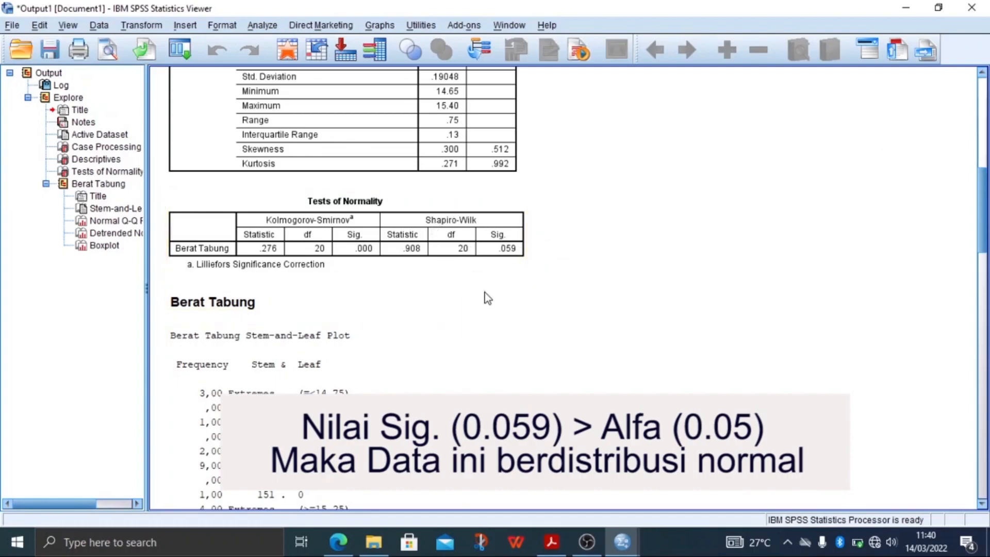
Minimize the output viewer and return to the Berat data in the data editor.
left_click(906, 8)
left_click(651, 184)
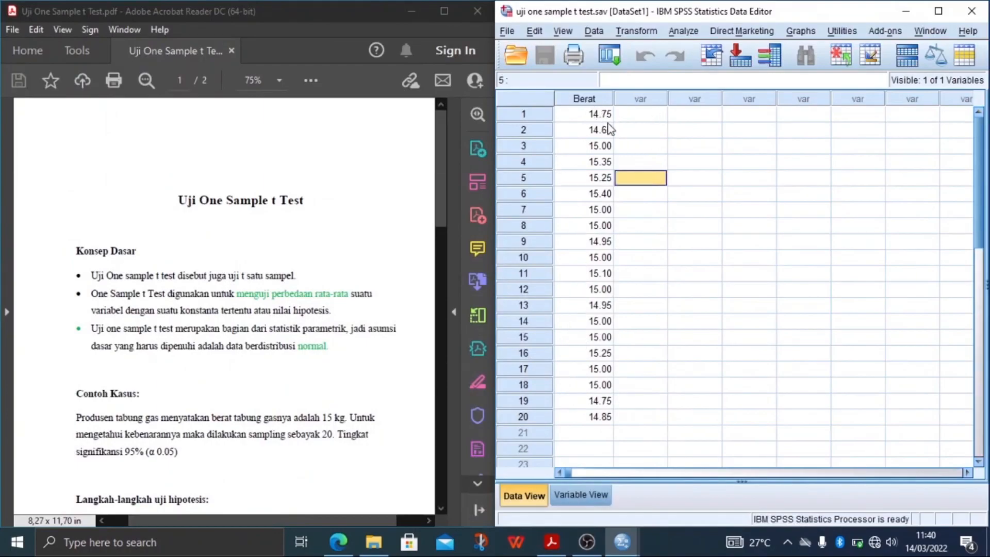
left_click(644, 117)
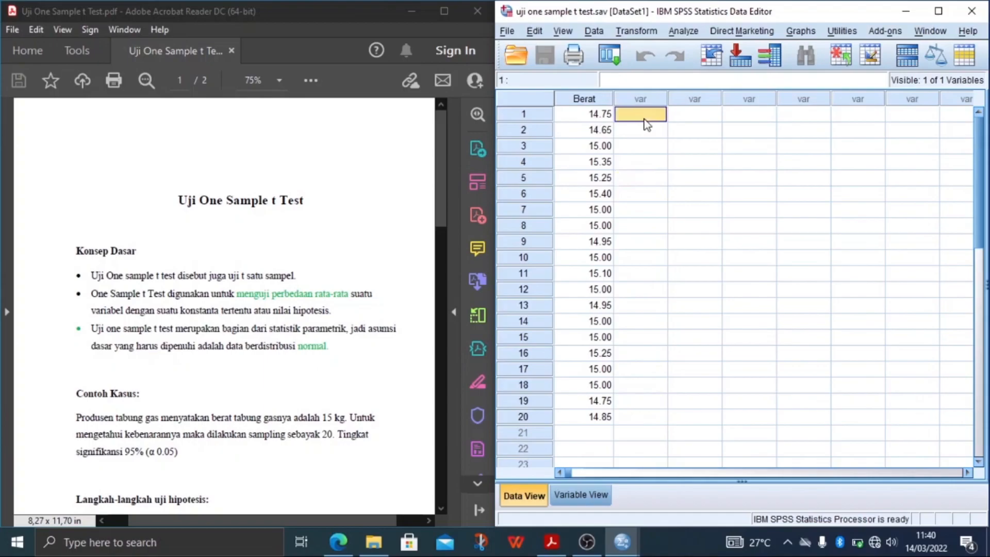
left_click(643, 152)
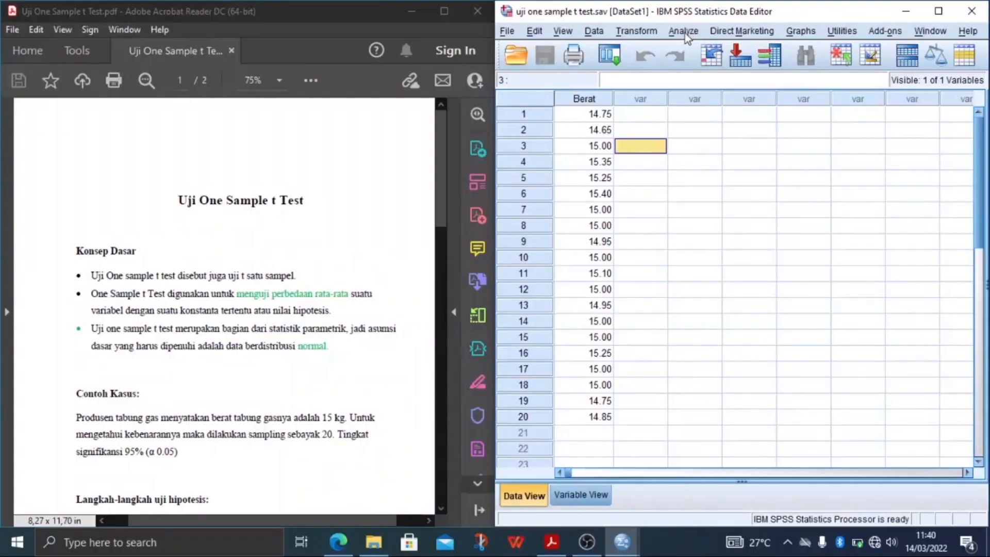
Set up a One-Sample T Test with Berat Tabung as the test variable and a test value of 15.
left_click(685, 33)
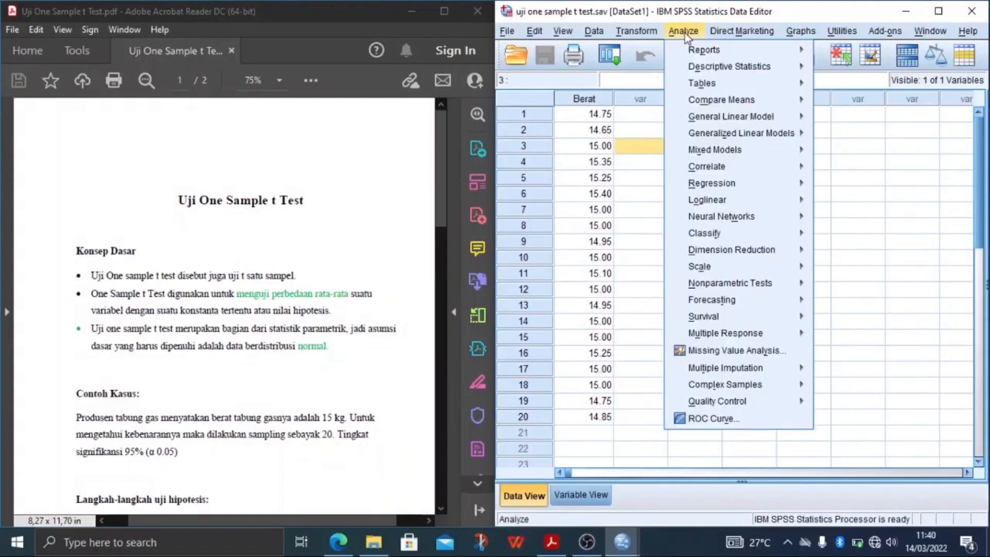
mouse_move(726, 103)
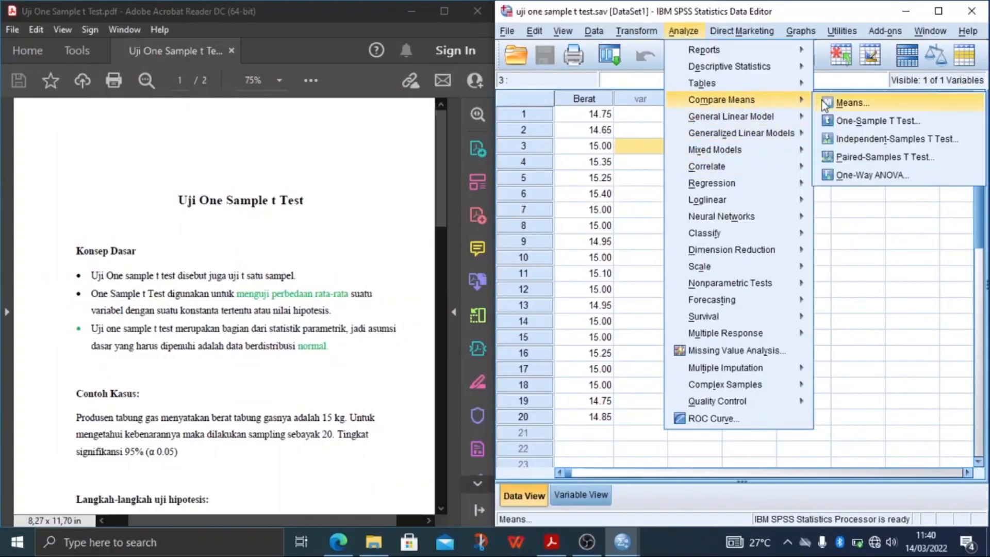
left_click(841, 122)
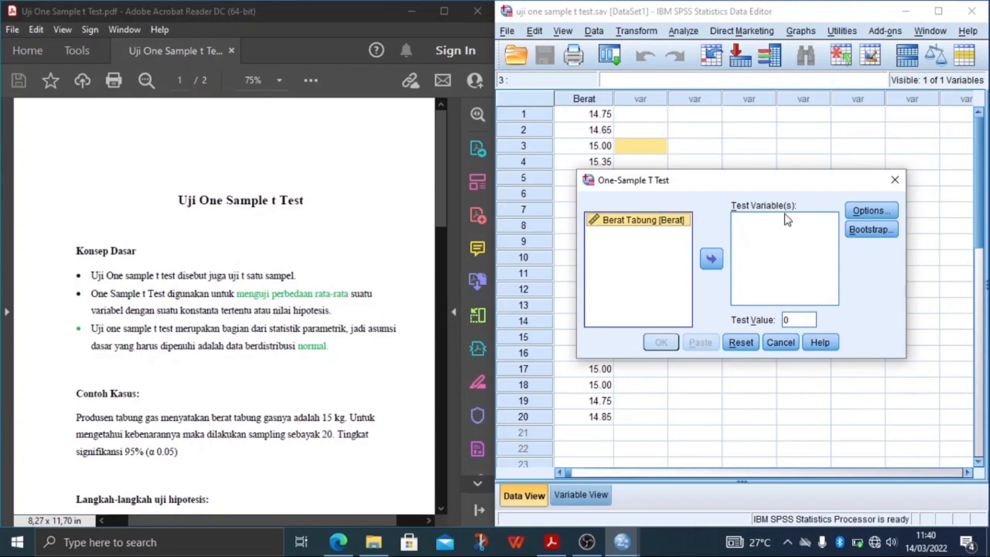
left_click(712, 259)
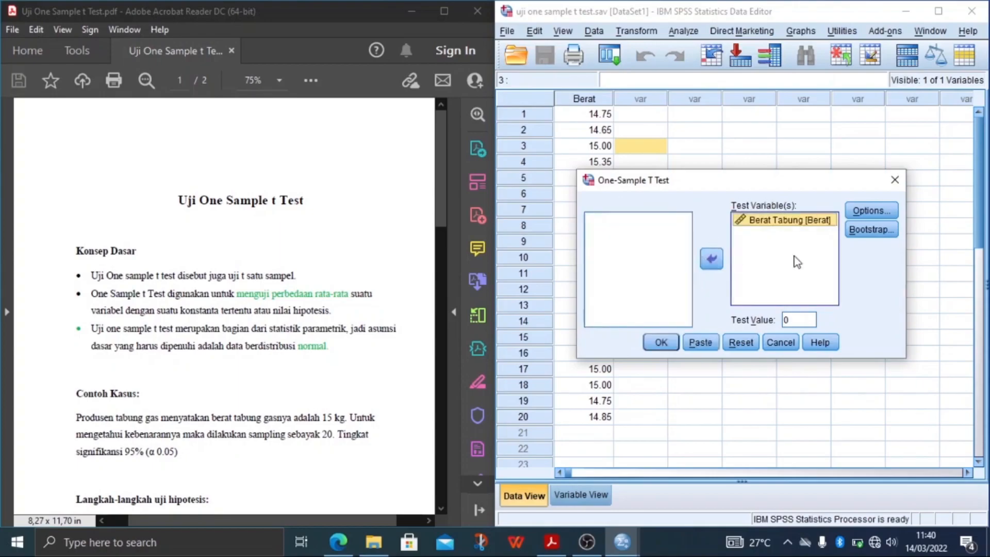
double_click(801, 319)
type("15")
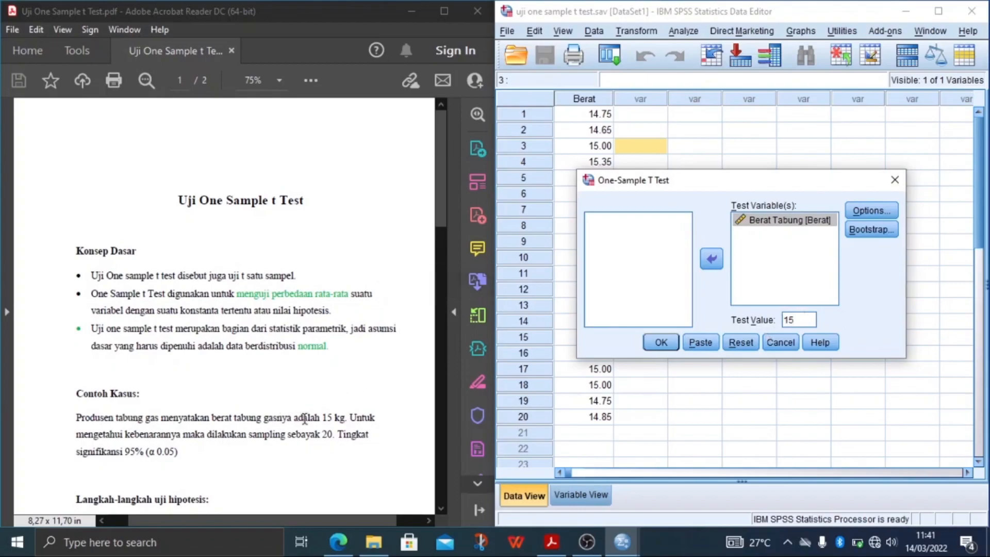
Check the cylinder weight stated in the PDF's example case and return to the One-Sample T Test dialog.
left_click_drag(346, 417, 234, 419)
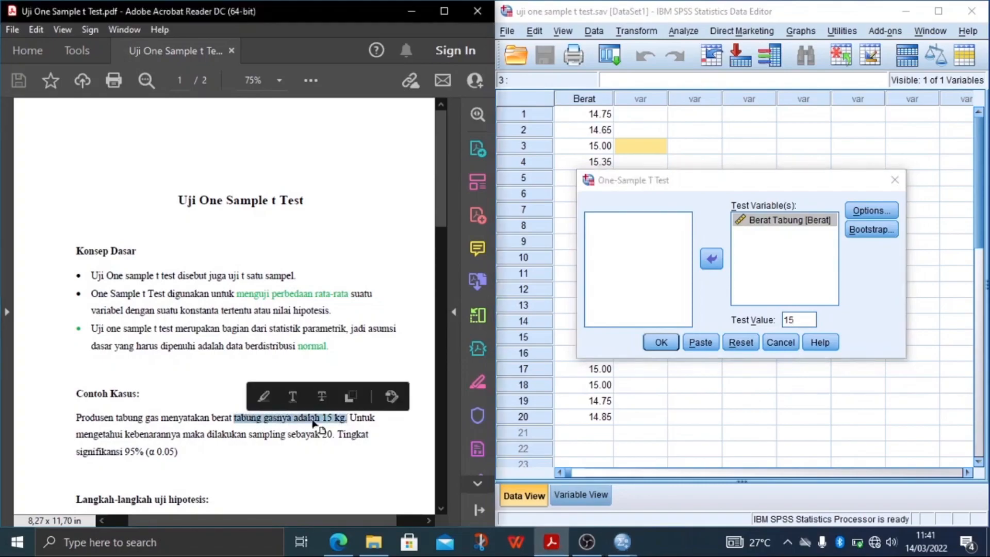
left_click(370, 353)
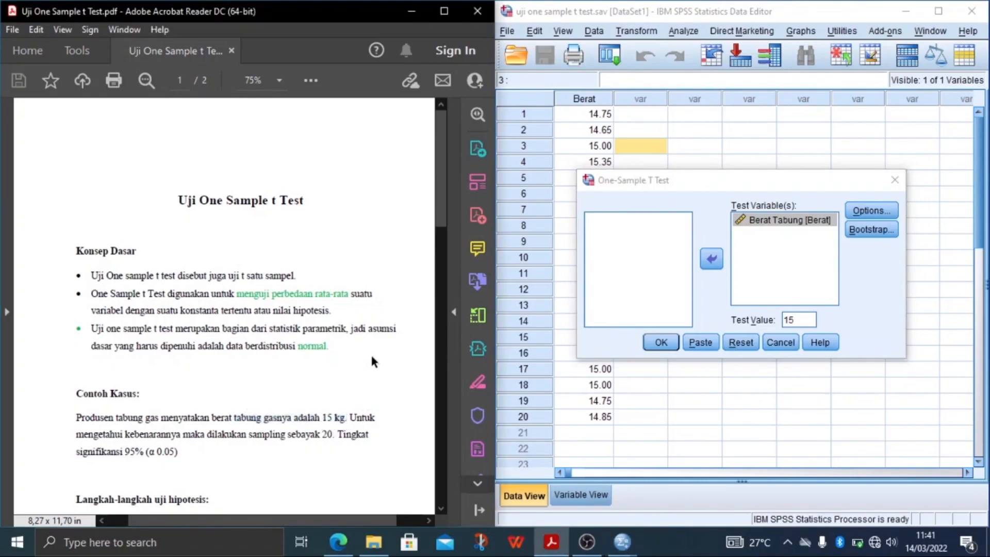
left_click(867, 272)
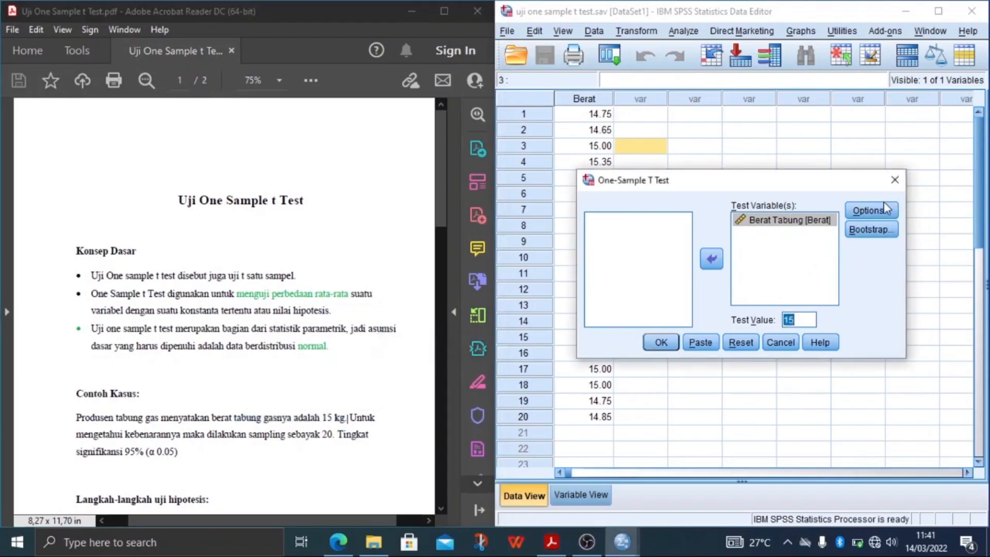
Keep the 95% confidence interval and analysis-by-analysis exclusion in the One-Sample T Test options and run the test.
left_click(868, 211)
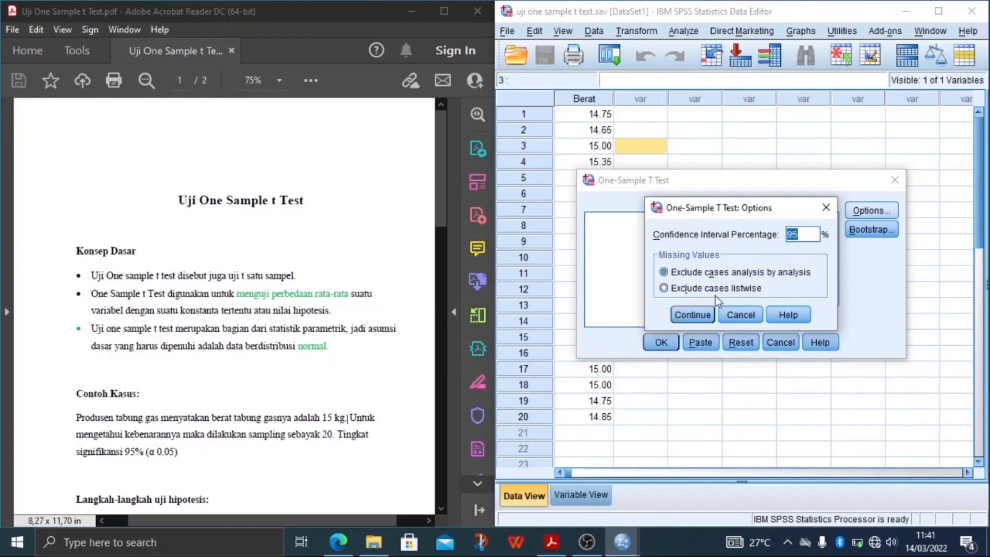
left_click(694, 311)
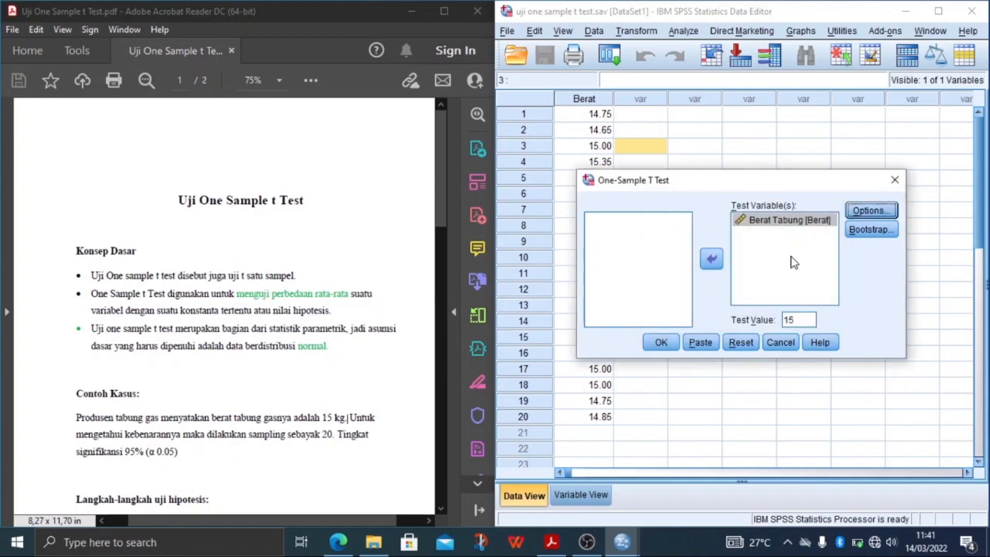
left_click(660, 343)
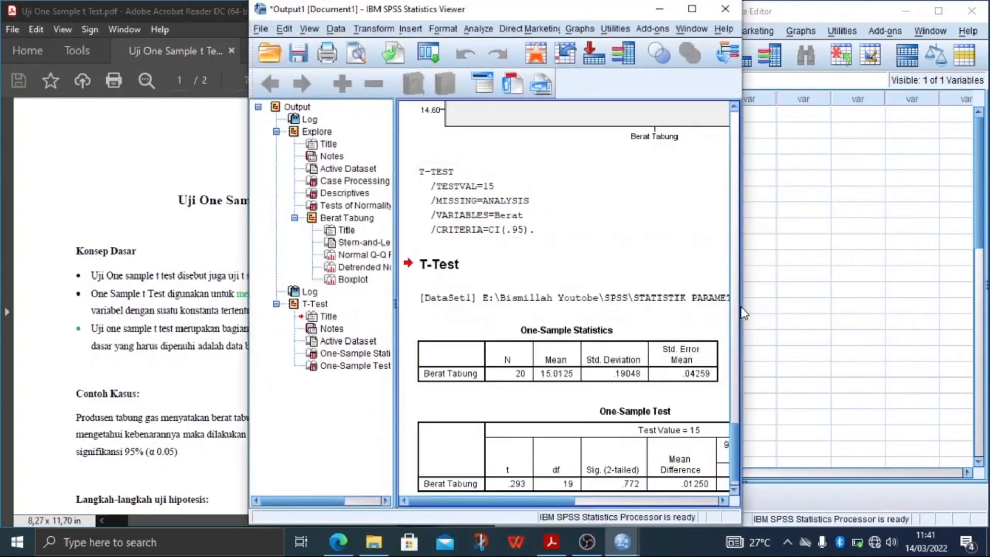
Examine the T-Test tables at the end of the output and place the output viewer side by side with the PDF.
left_click(736, 363)
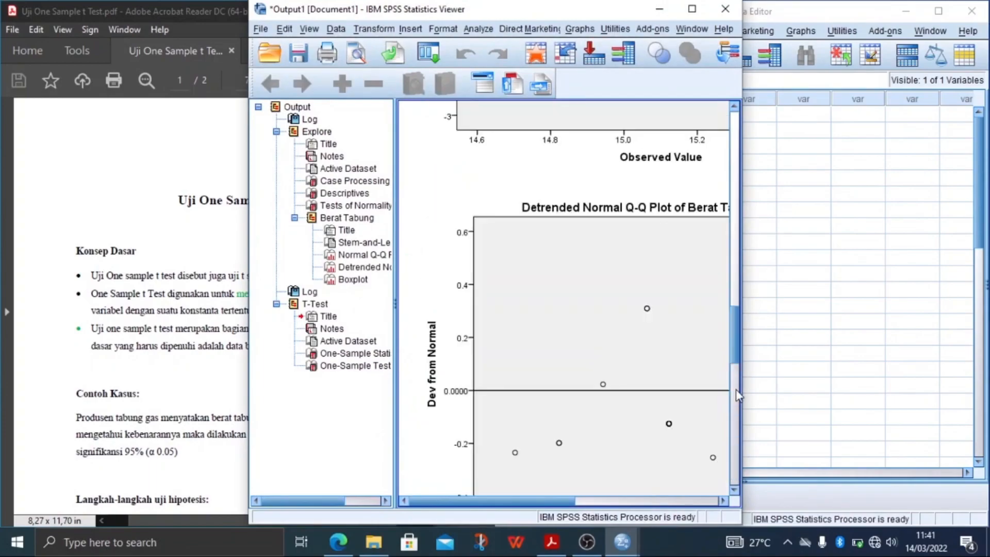
left_click_drag(737, 339, 725, 483)
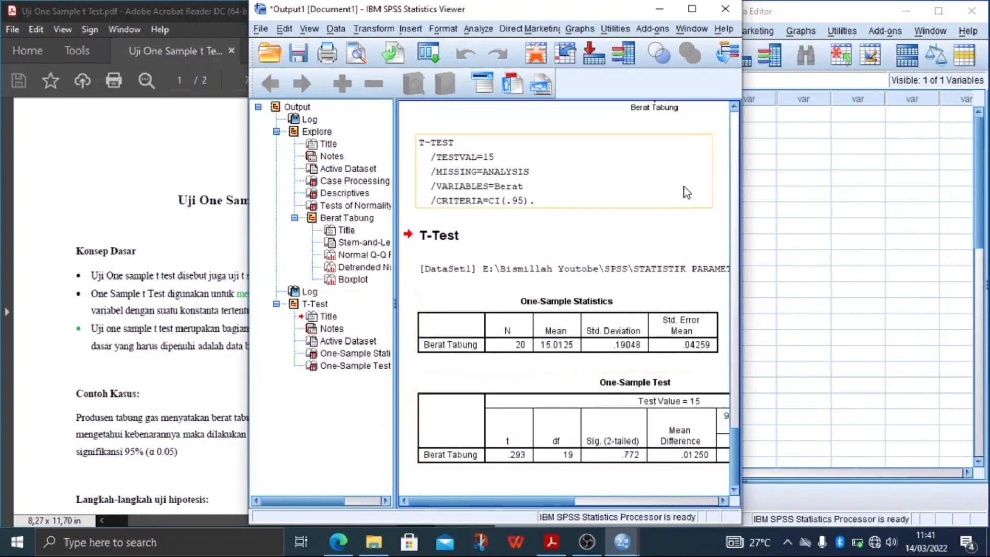
key("super+Right")
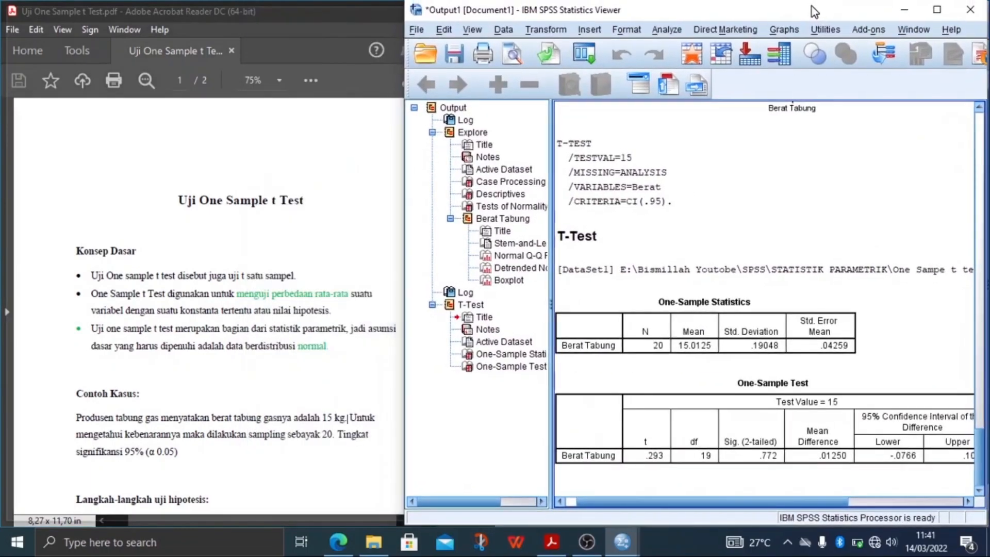
double_click(810, 10)
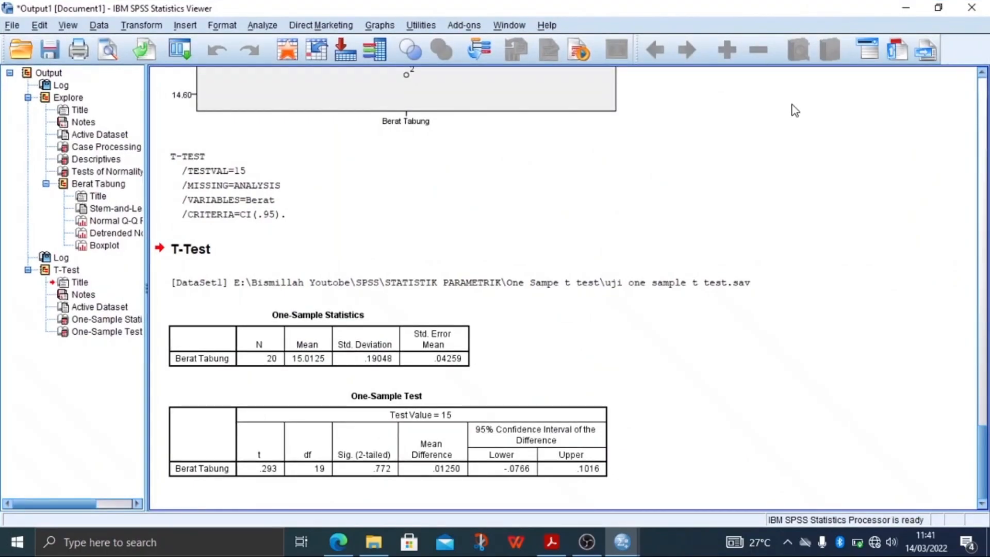
key("super+Right")
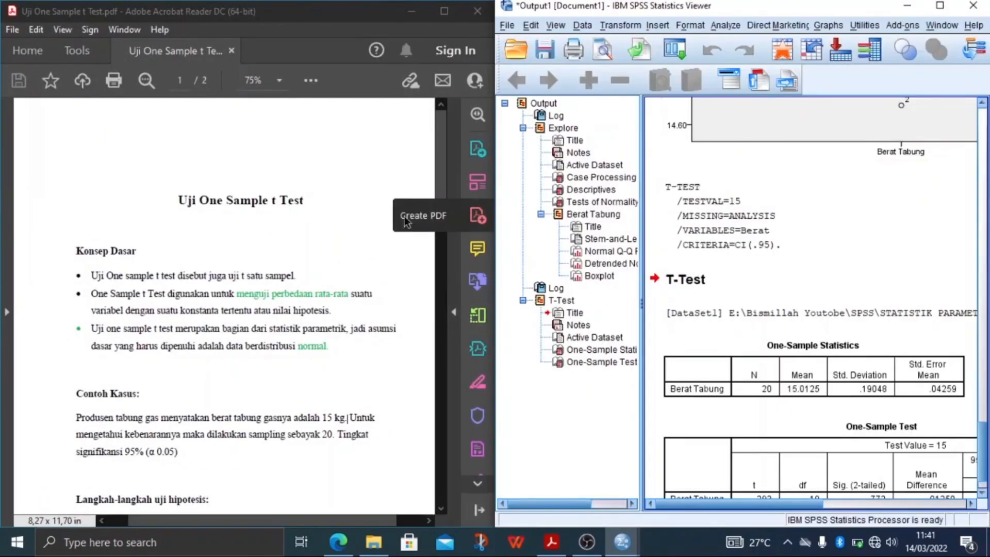
Read through the PDF's hypothesis-testing steps down to the decision guidelines and conclusion on page 2.
left_click(288, 213)
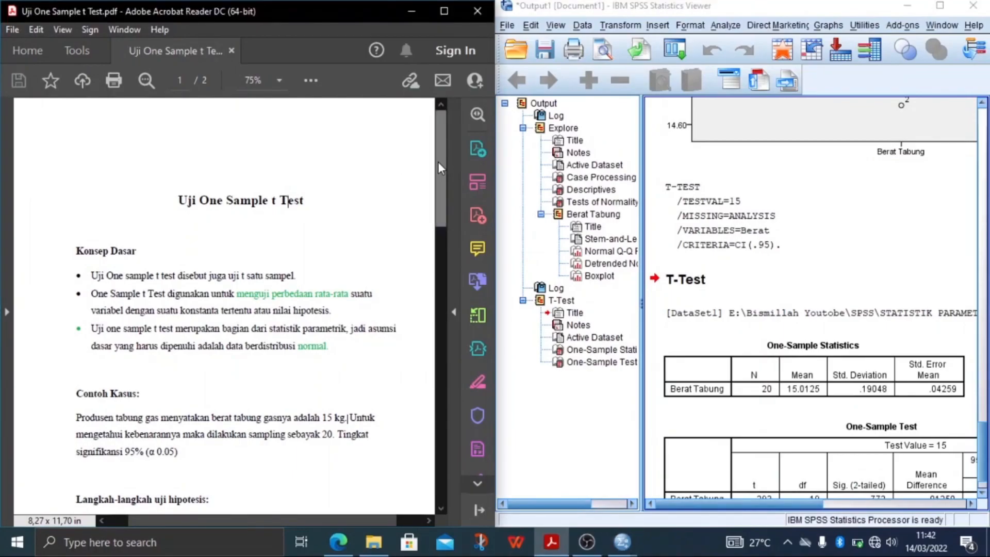
left_click_drag(438, 163, 432, 316)
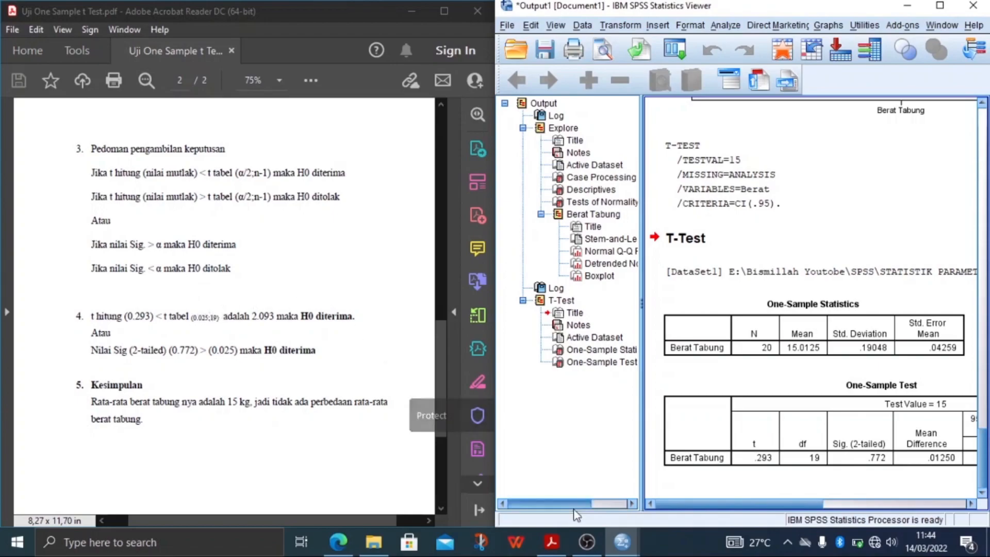
Switch to the t distribution table in Edge and highlight in yellow the critical value for α 0.025 and 19 degrees of freedom.
left_click(338, 541)
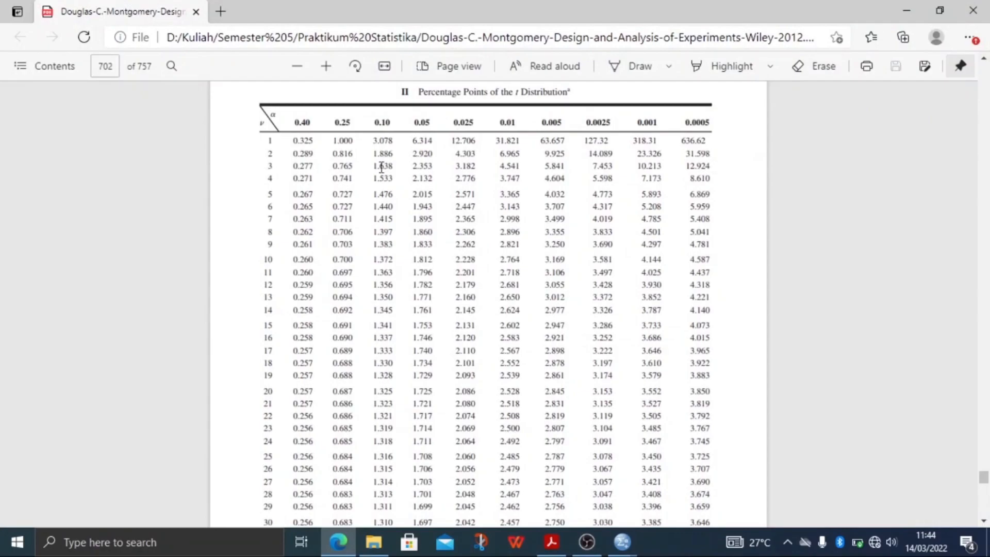
double_click(466, 121)
left_click_drag(262, 376, 277, 378)
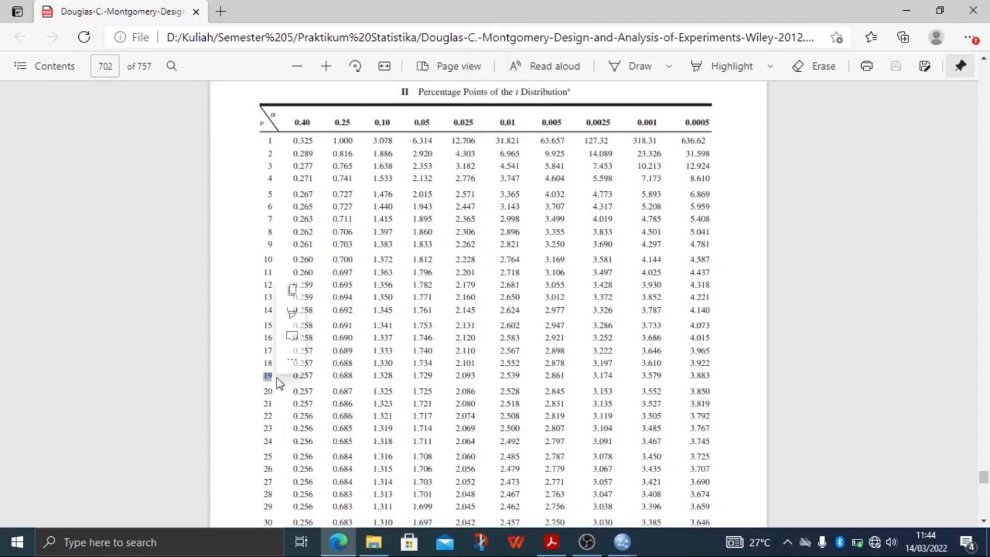
left_click(456, 375)
left_click_drag(456, 374, 485, 380)
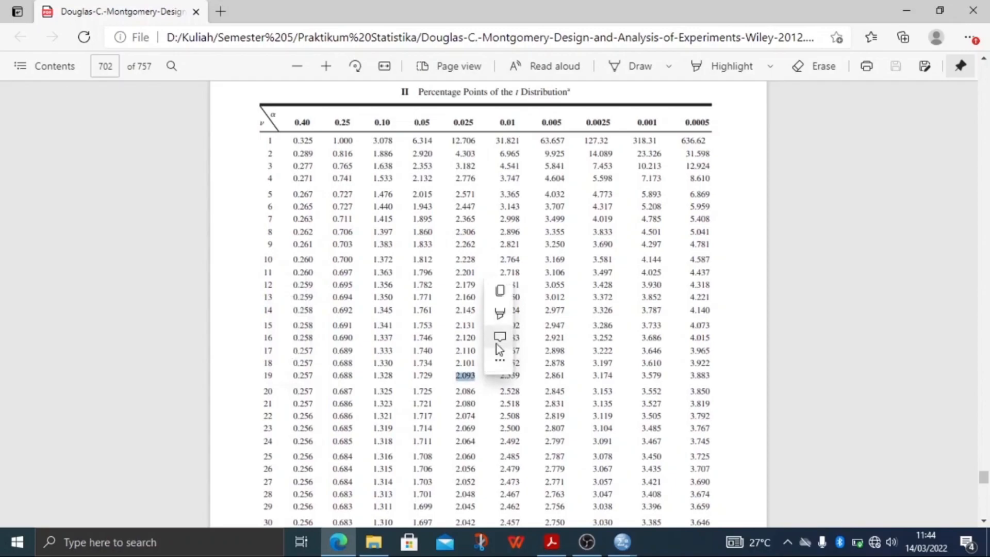
mouse_move(499, 312)
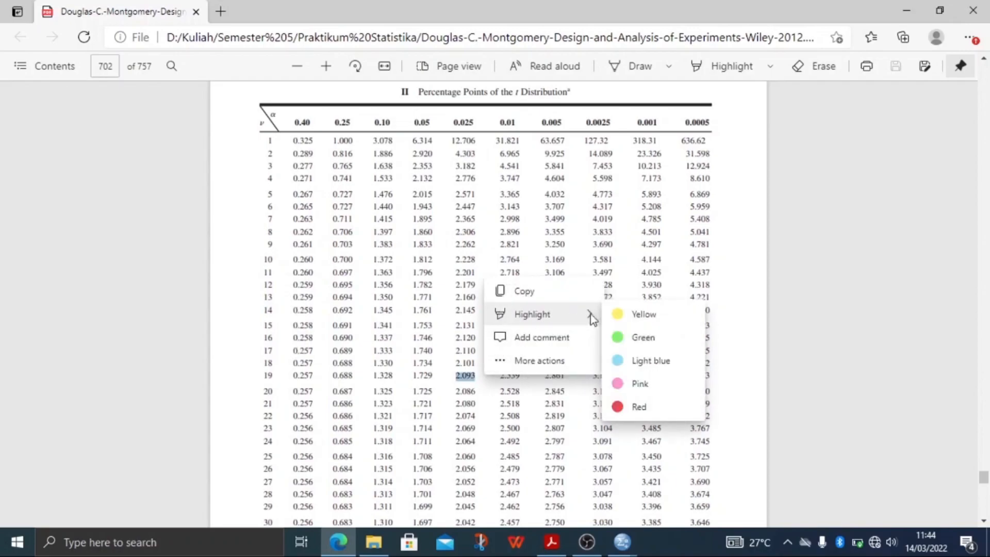
left_click(639, 314)
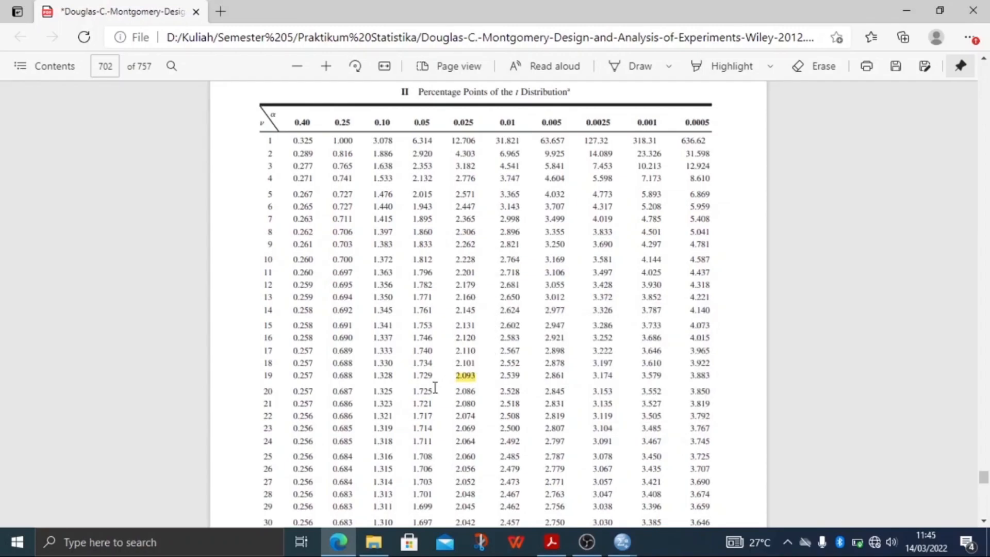
Minimize the browser and review the test decision and the Kesimpulan section at the end of the PDF.
left_click(902, 6)
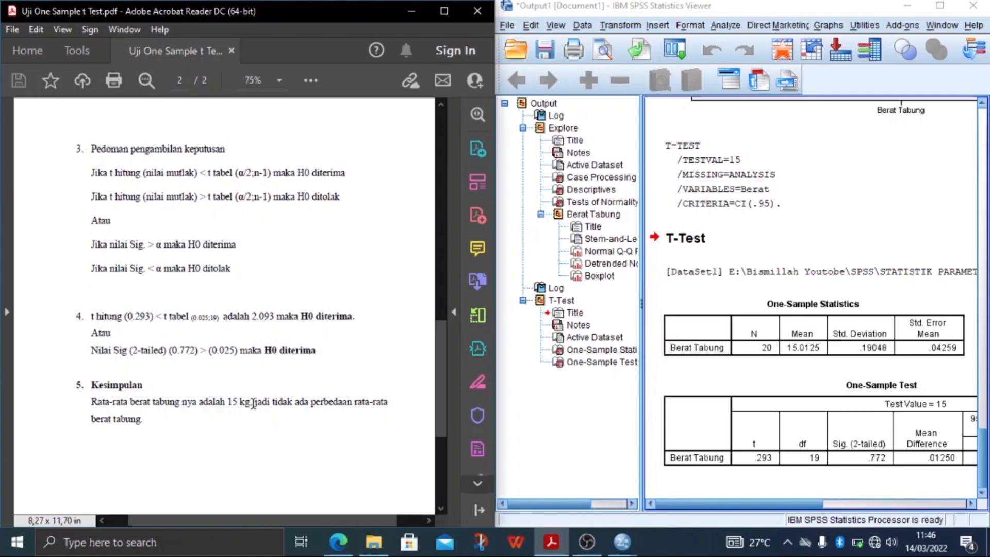
left_click(148, 419)
scroll(262, 315, "down", 3)
scroll(261, 319, "down", 4)
scroll(261, 319, "up", 3)
scroll(261, 318, "down", 3)
scroll(261, 319, "up", 3)
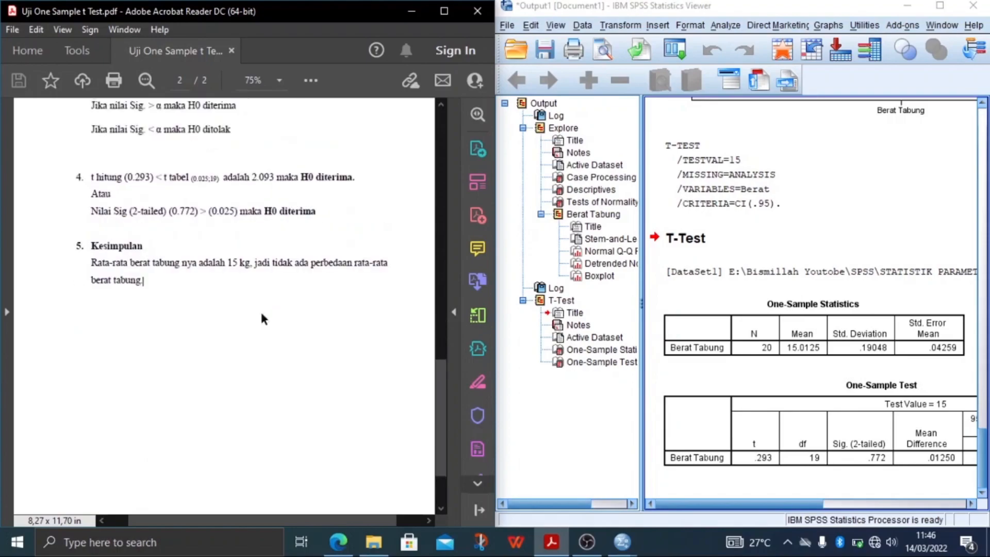